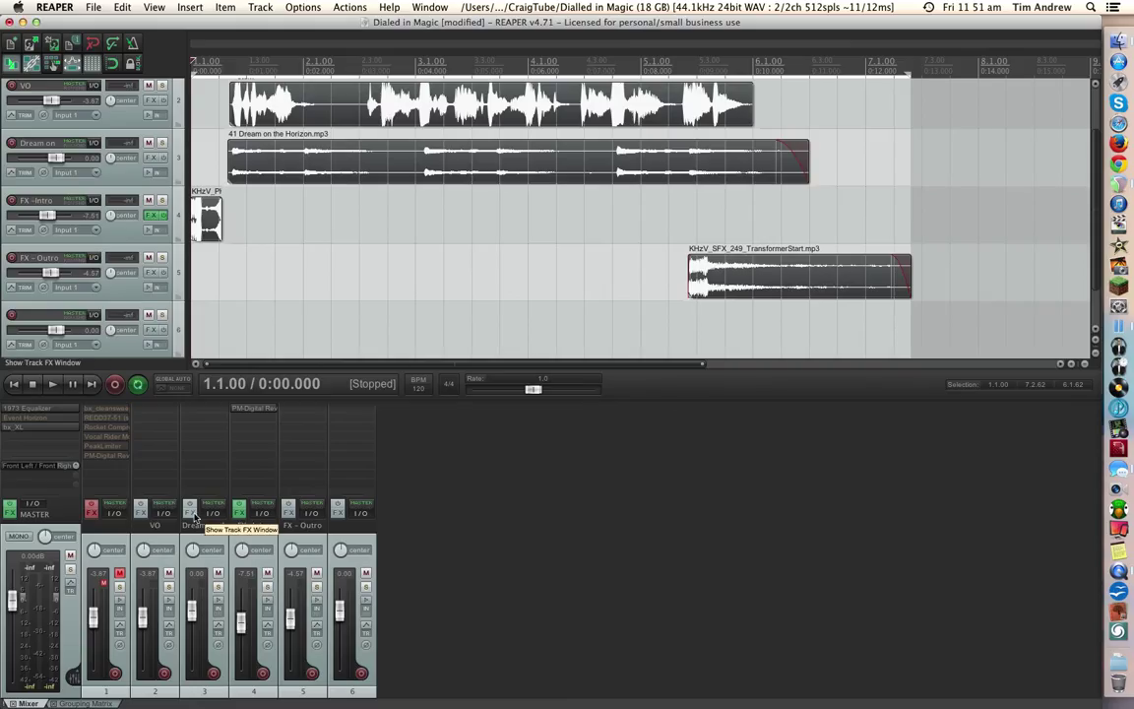
Step: Add ReaComp to the Dream on the Horizon track's FX chain, filtering plugins by 'rea'
left_click(190, 508)
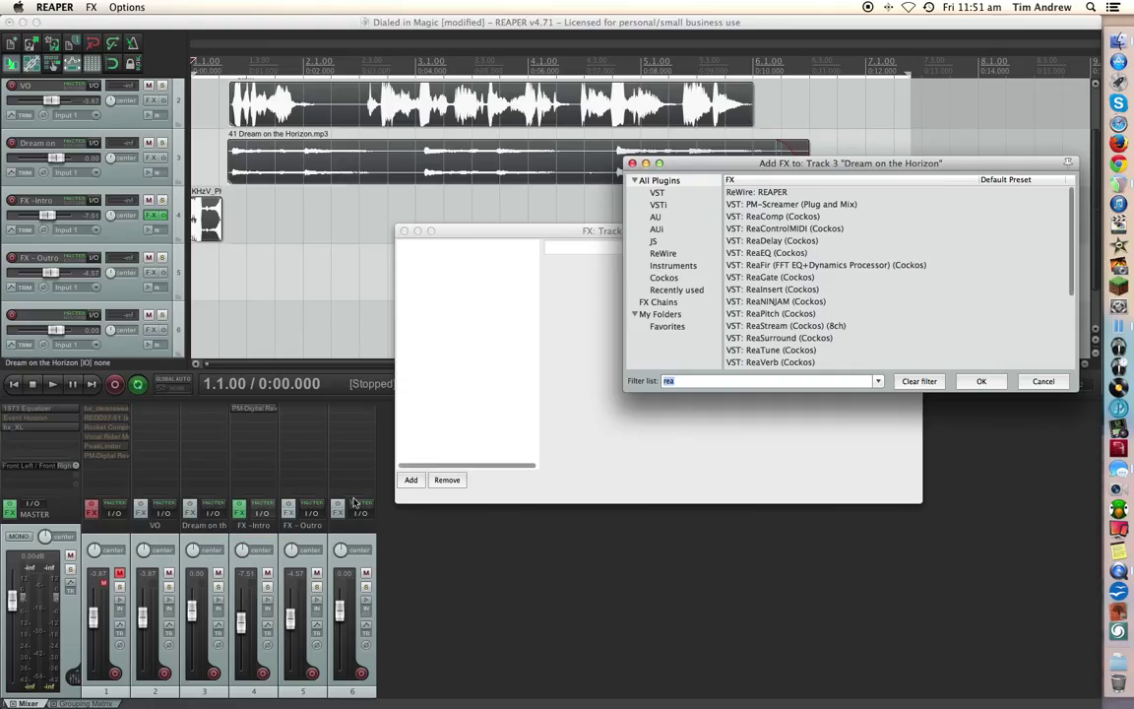
left_click(703, 381)
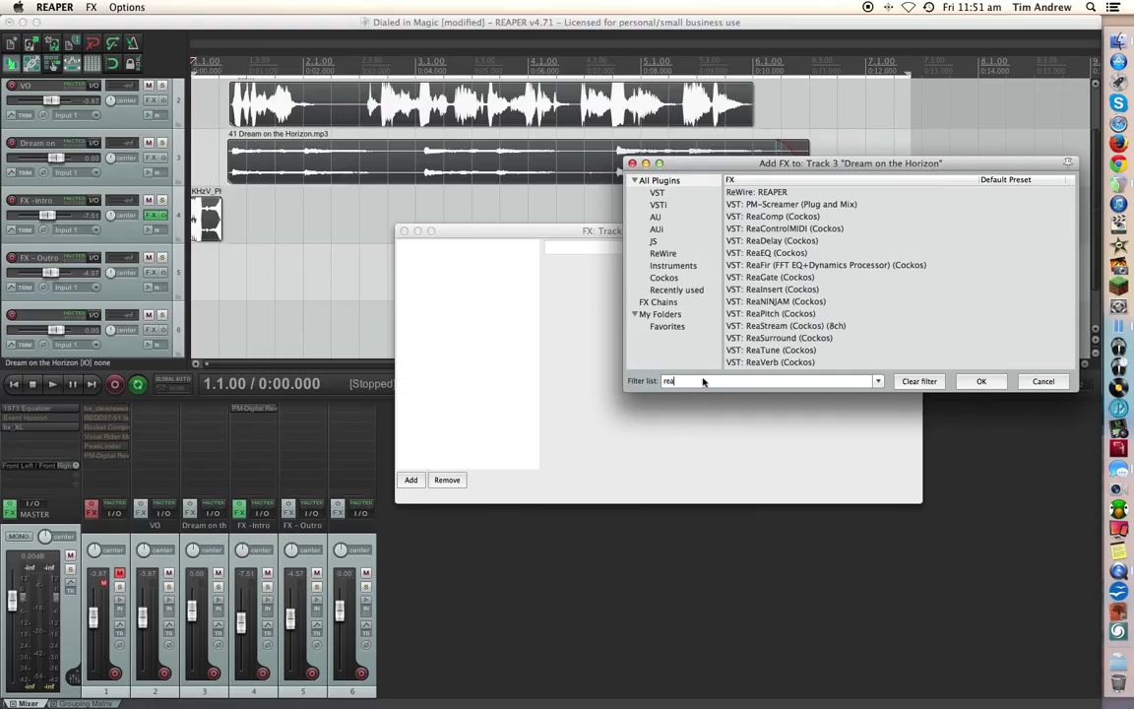
double_click(769, 219)
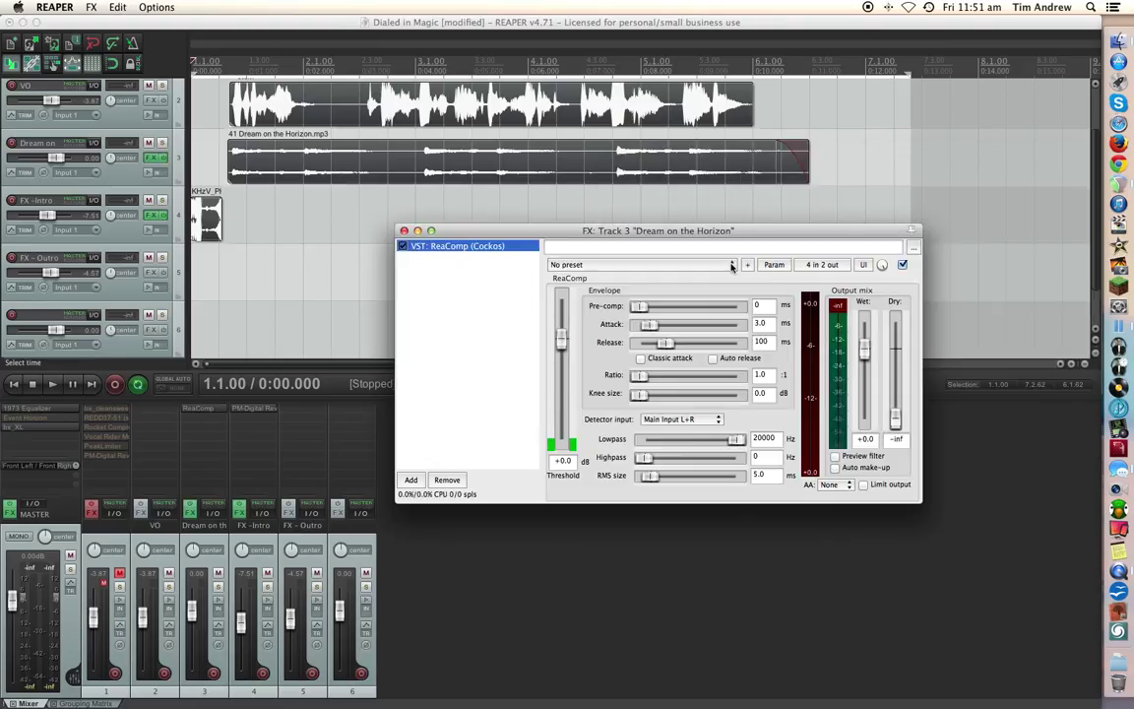
Step: Load the 'stock - Master Bus NY Comp' preset and drag the Dry level down to -inf
left_click(732, 264)
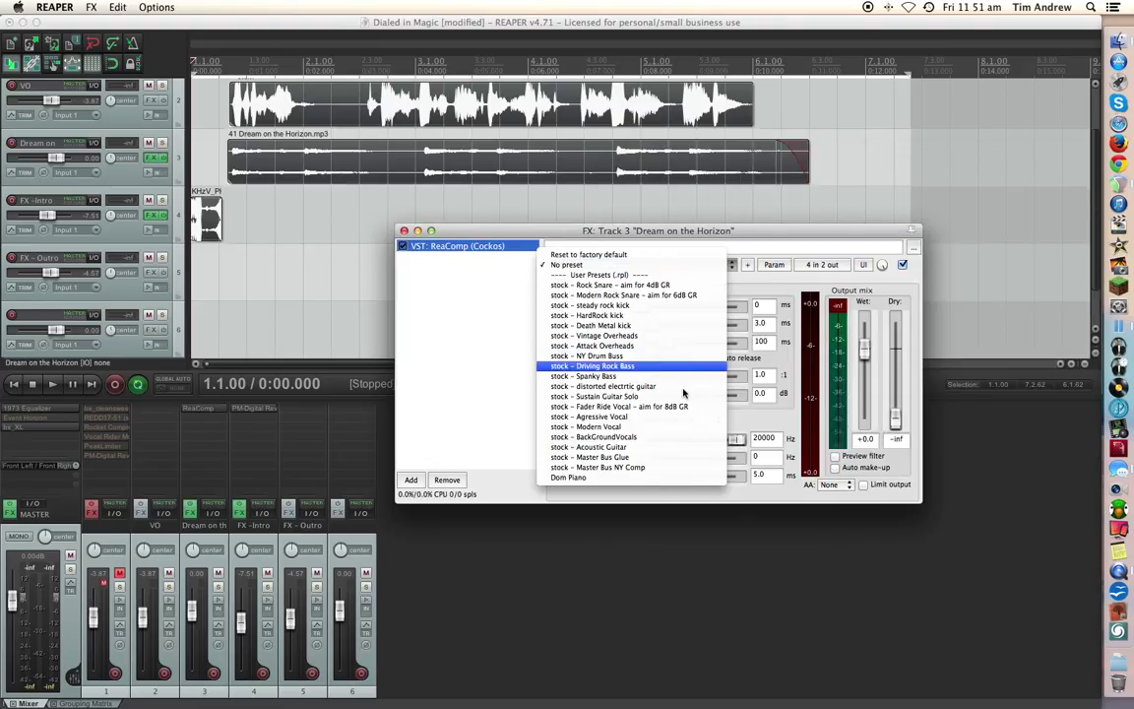
left_click(661, 469)
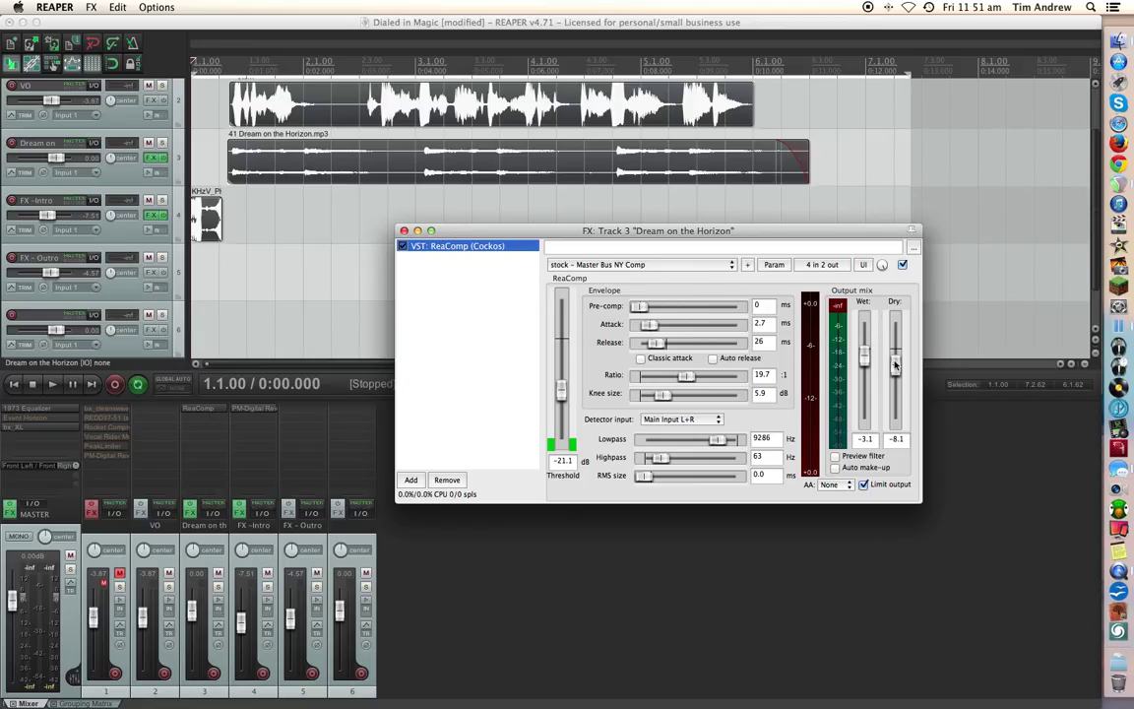
left_click_drag(894, 364, 889, 437)
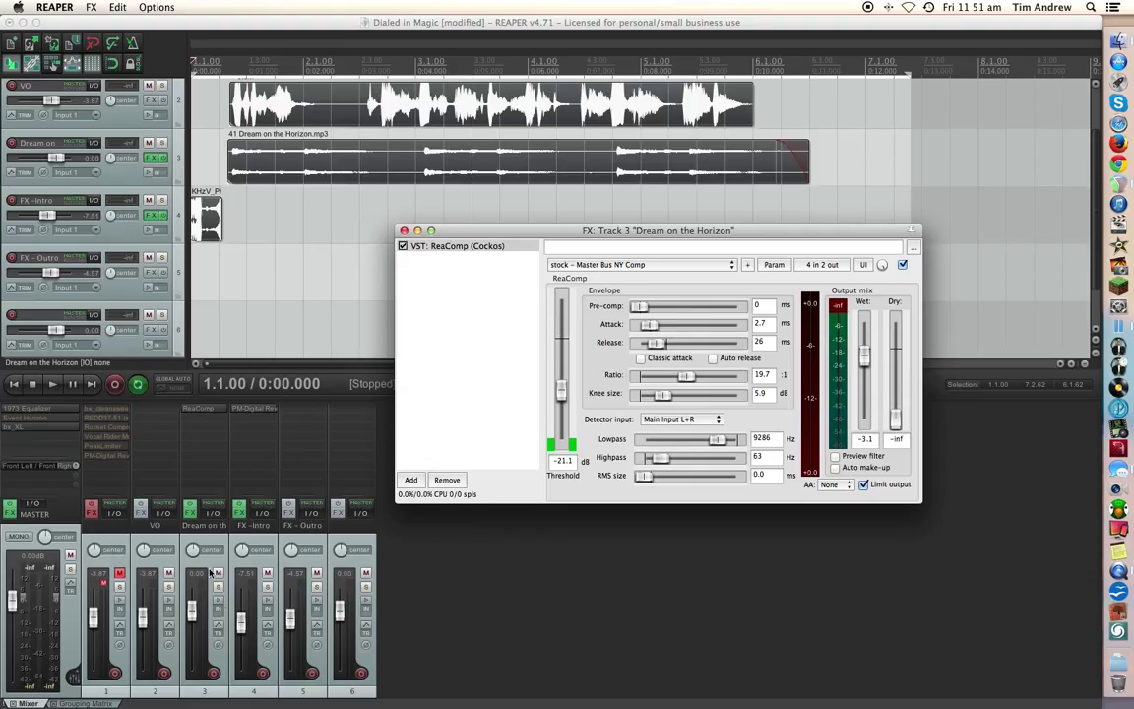
Step: Create a send from the VO track to Track 3's channels 3/4
left_click(158, 524)
left_click_drag(582, 362, 582, 361)
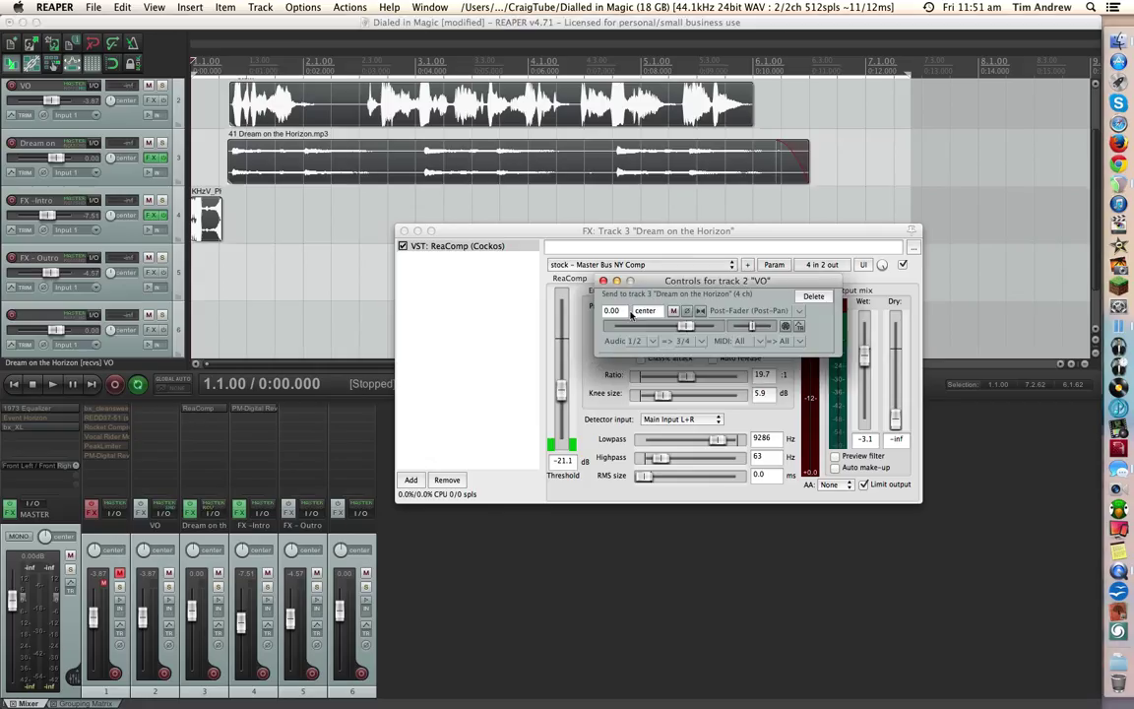
left_click(545, 255)
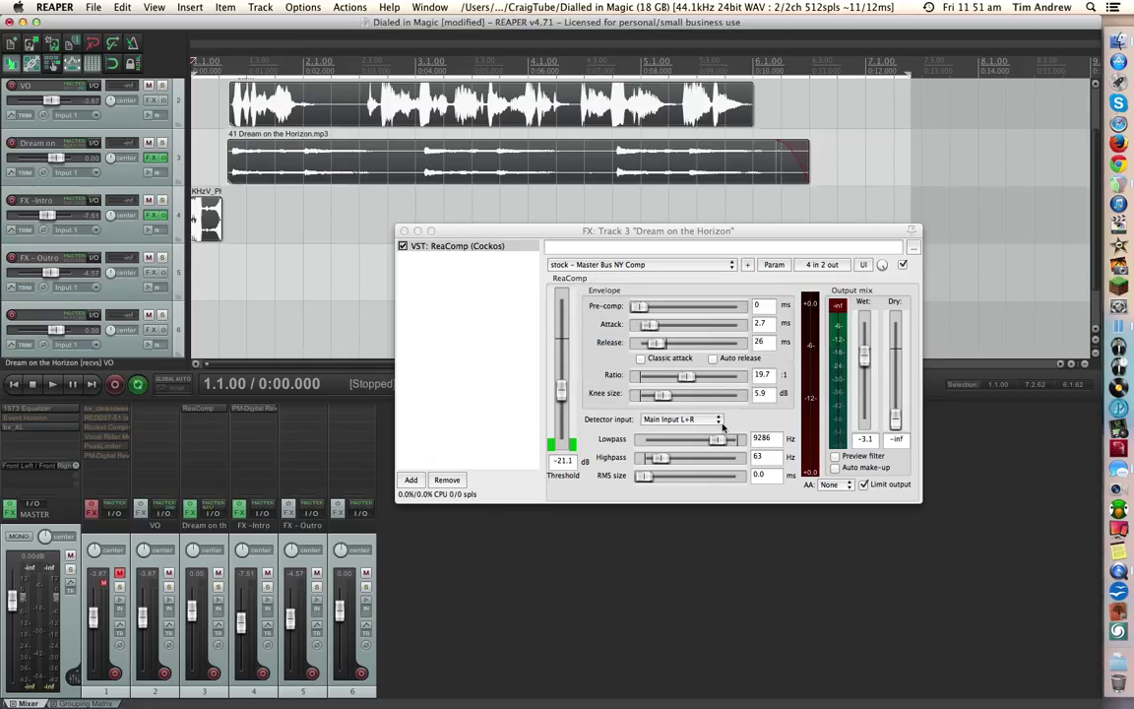
Step: Set ReaComp's detector input to Auxiliary Input L+R and raise the threshold to -0.4 dB
left_click(720, 421)
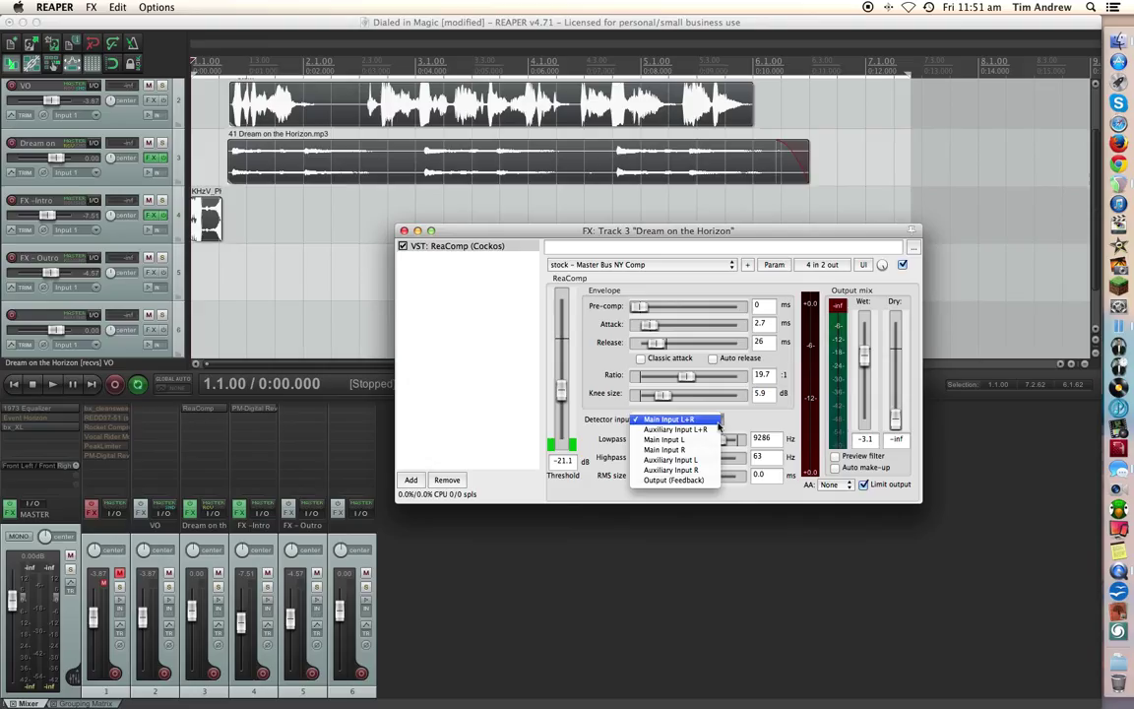
left_click(686, 430)
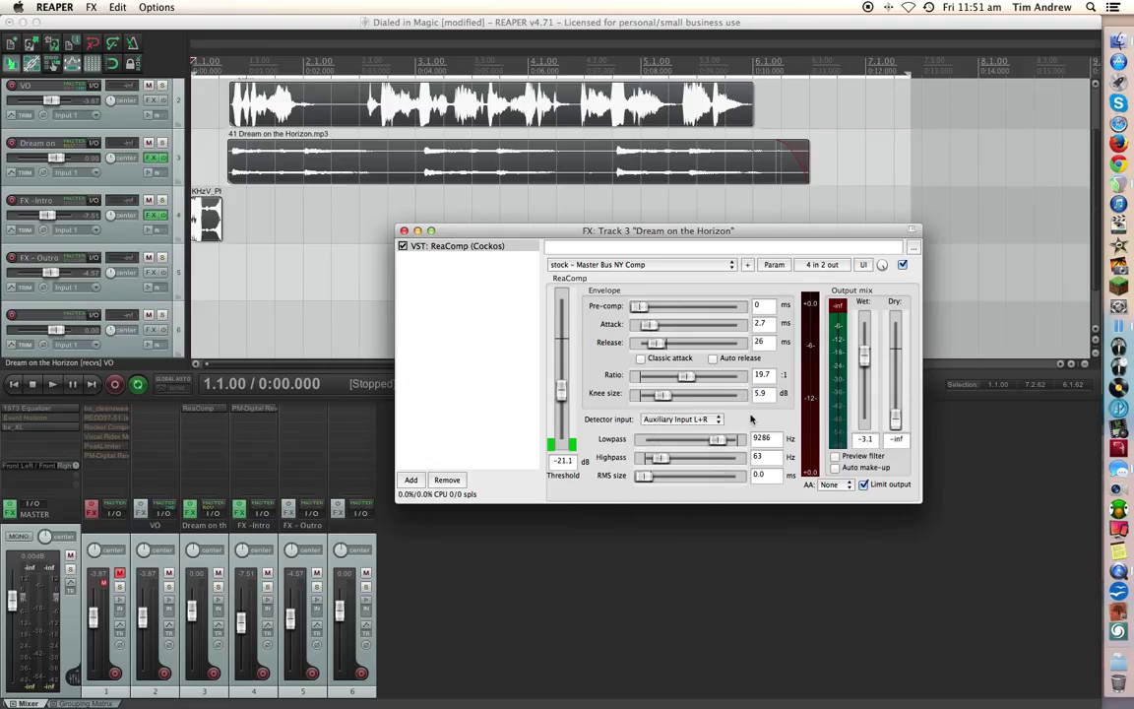
left_click_drag(561, 392, 561, 336)
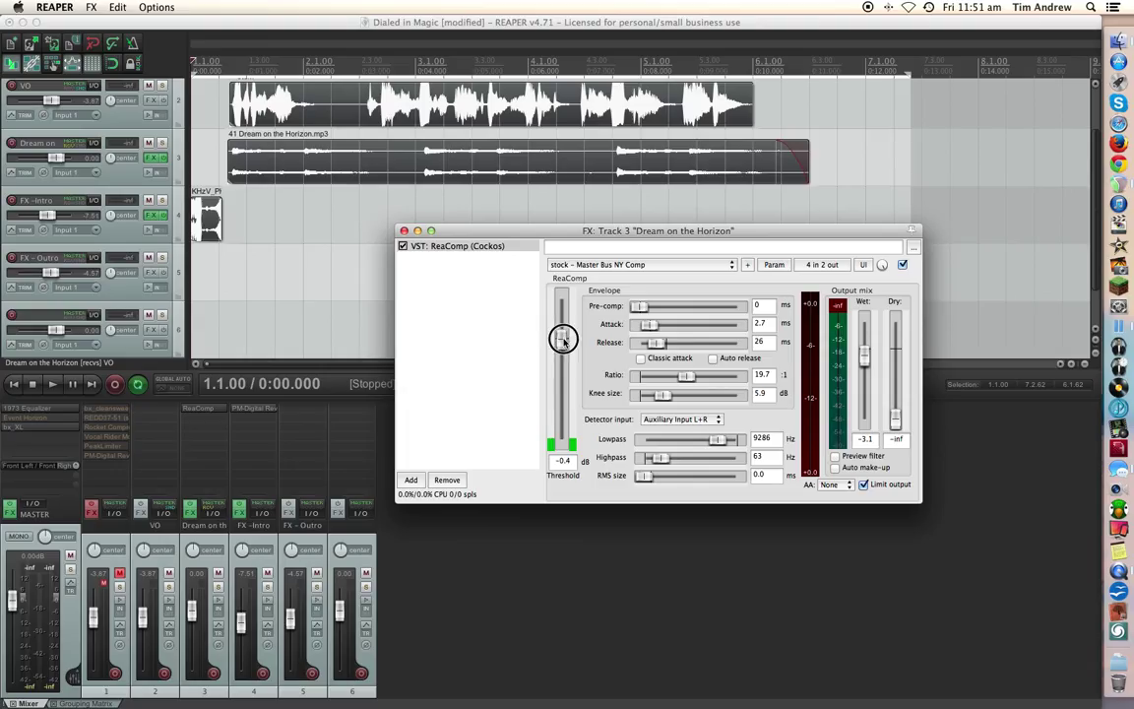
Step: Enable Preview filter, play and stop from 1.2.19 to hear the VO key, then disable it
left_click(835, 457)
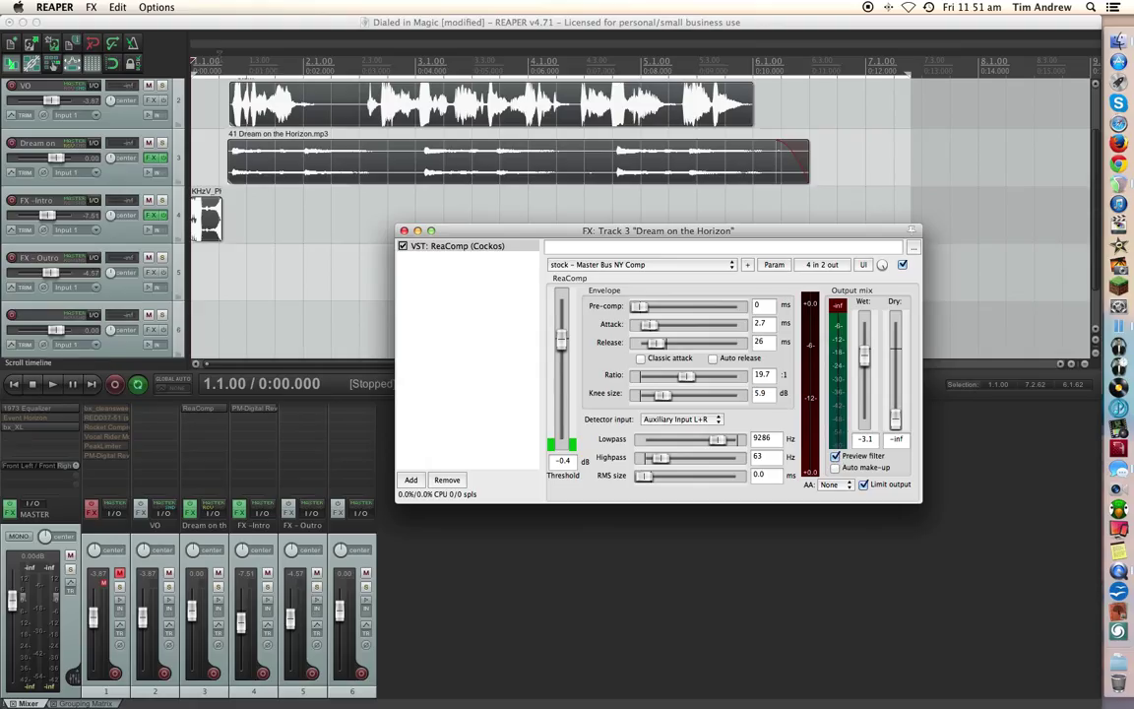
left_click(225, 65)
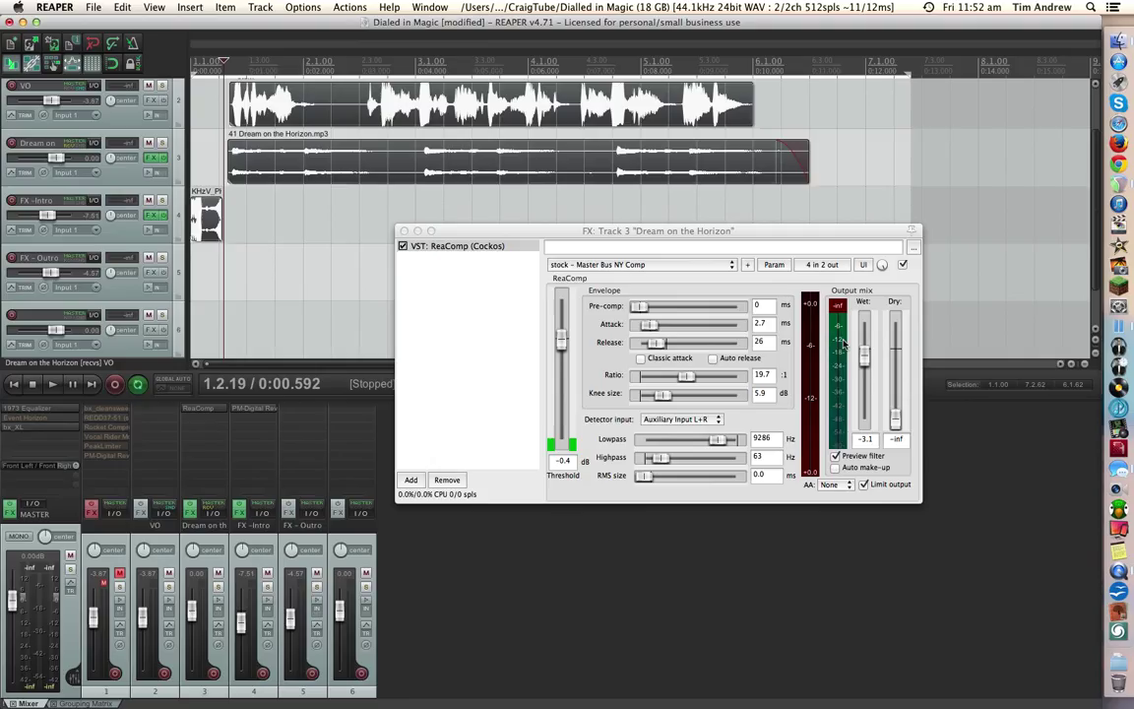
key("space")
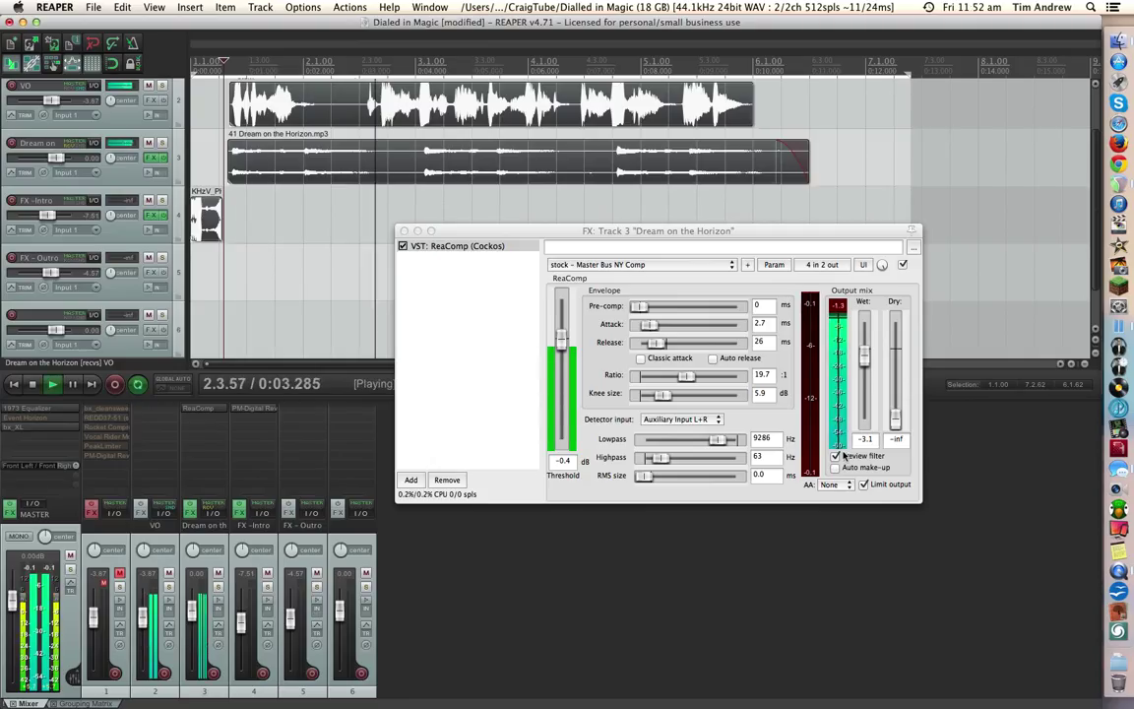
key("space")
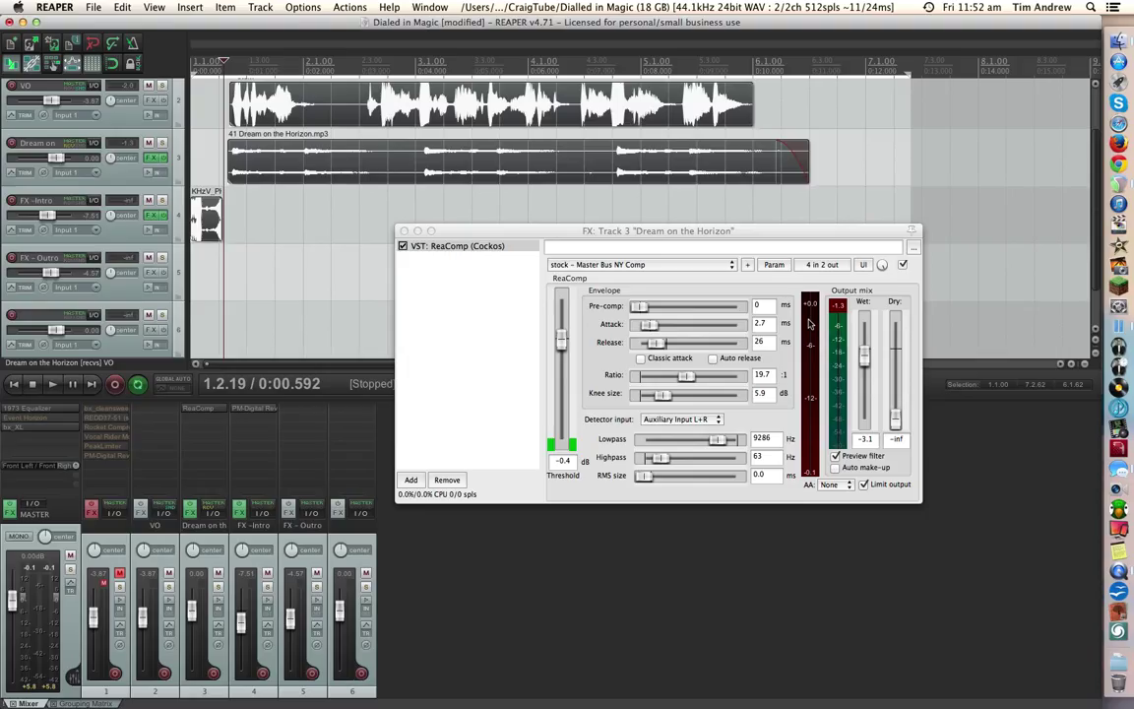
left_click(836, 457)
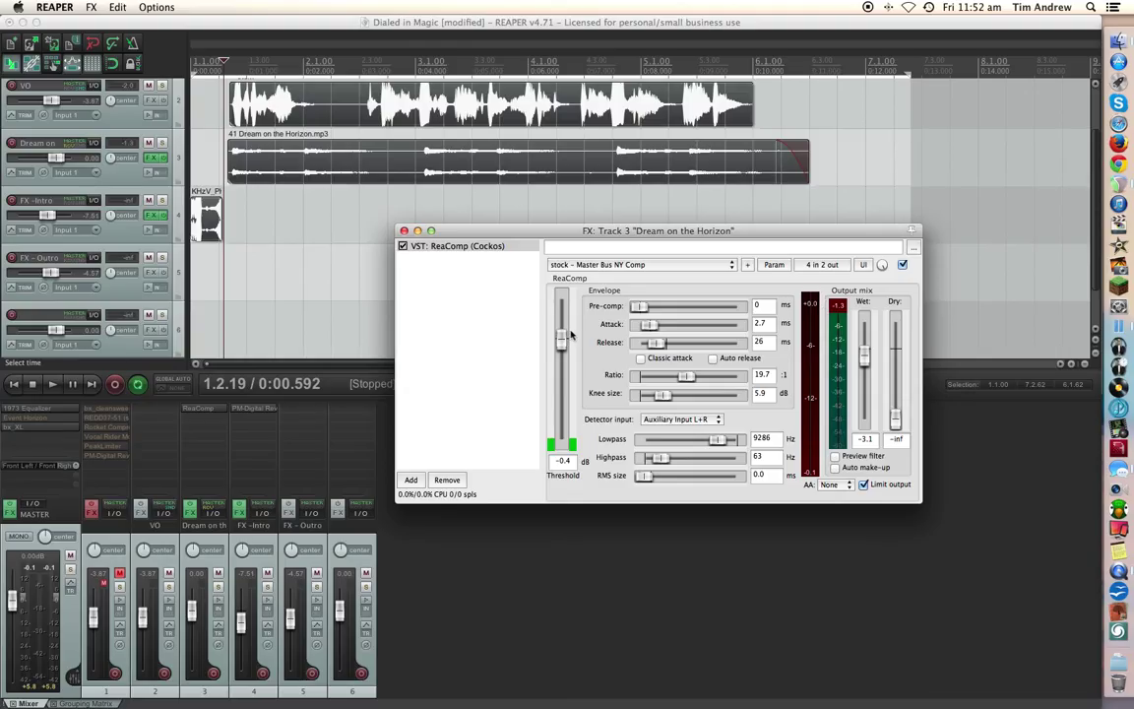
key("space")
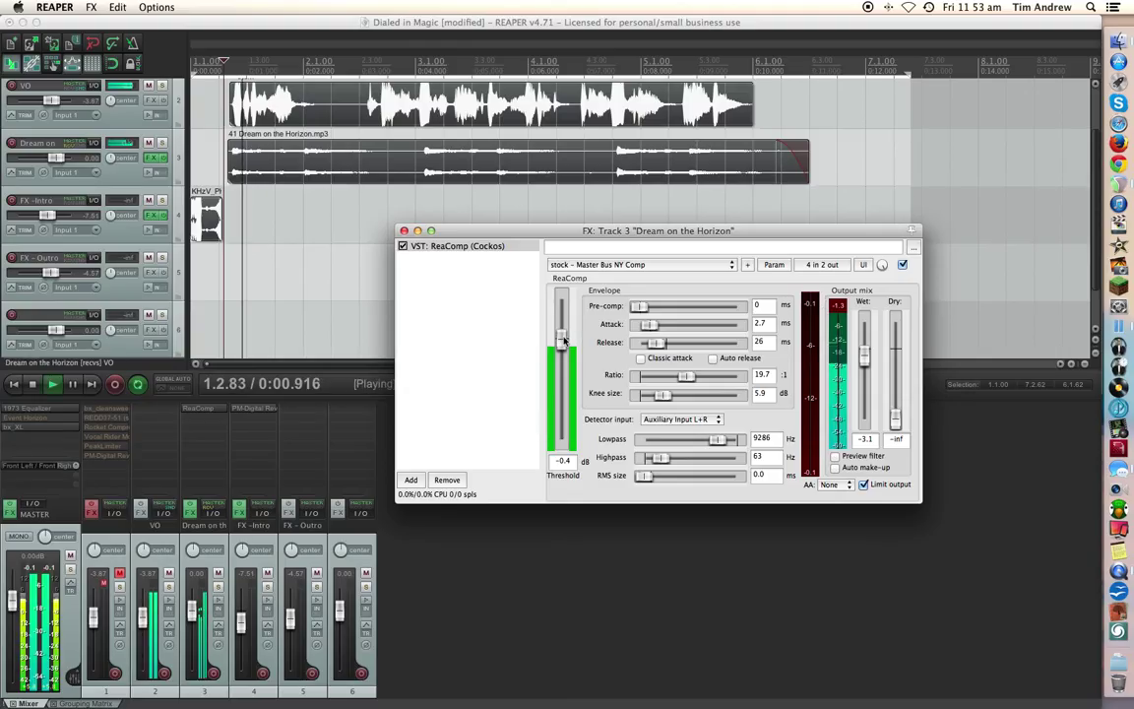
left_click_drag(563, 337, 563, 377)
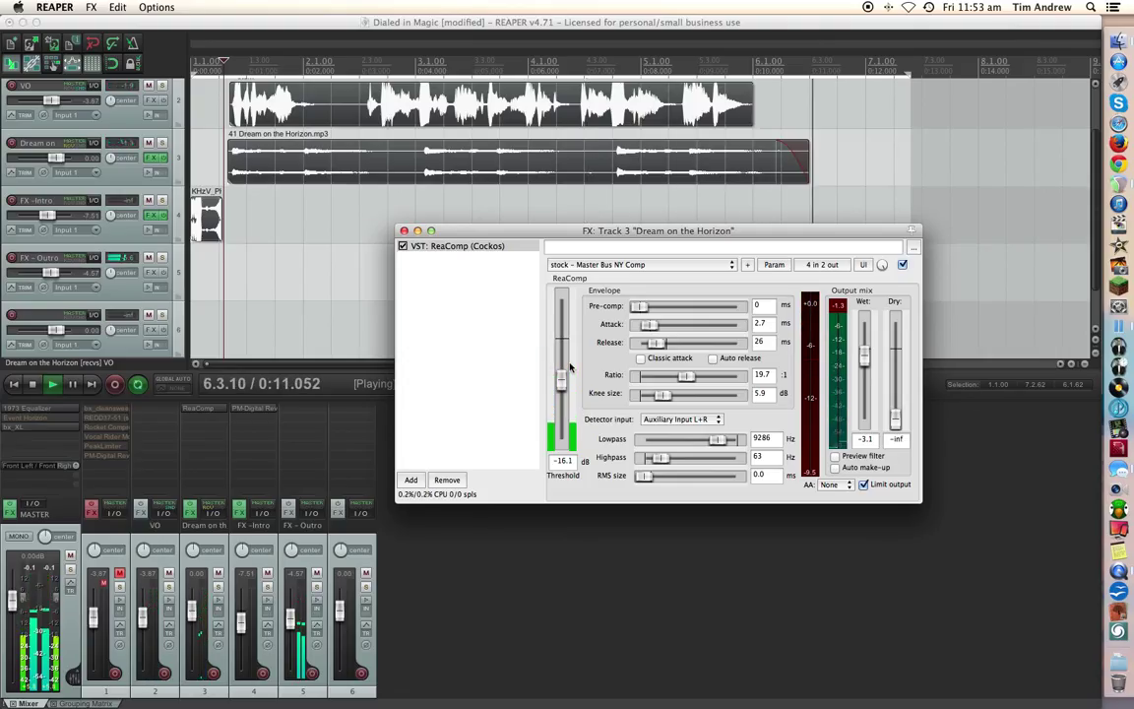
key("space")
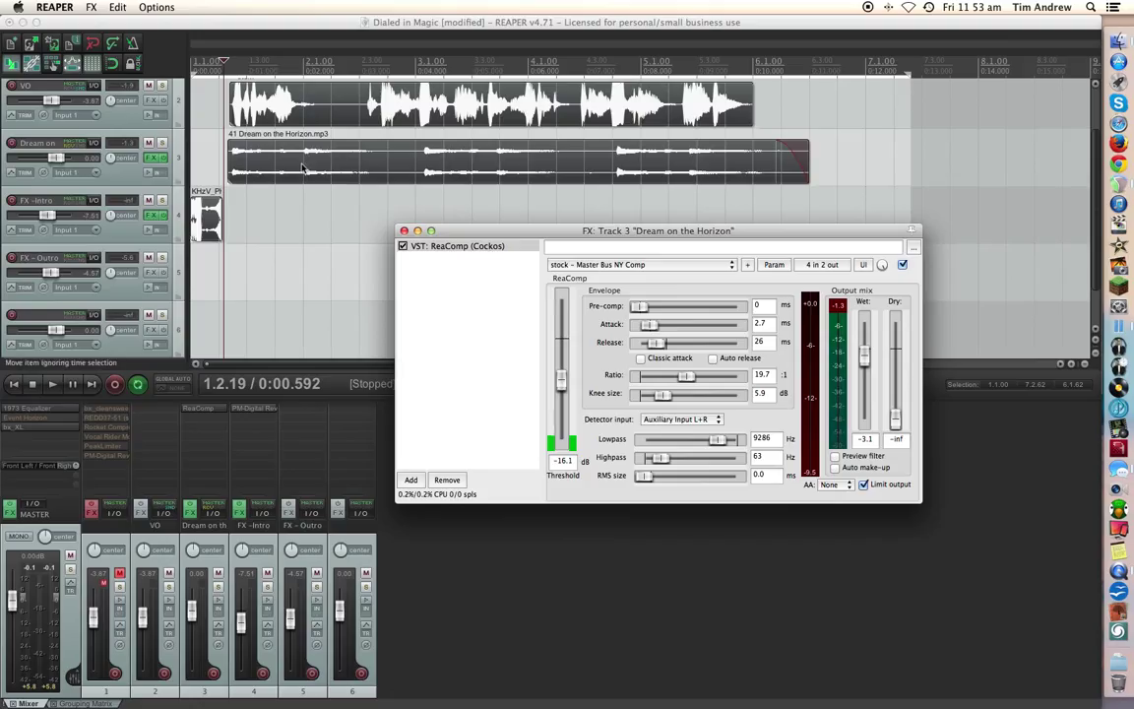
left_click(162, 143)
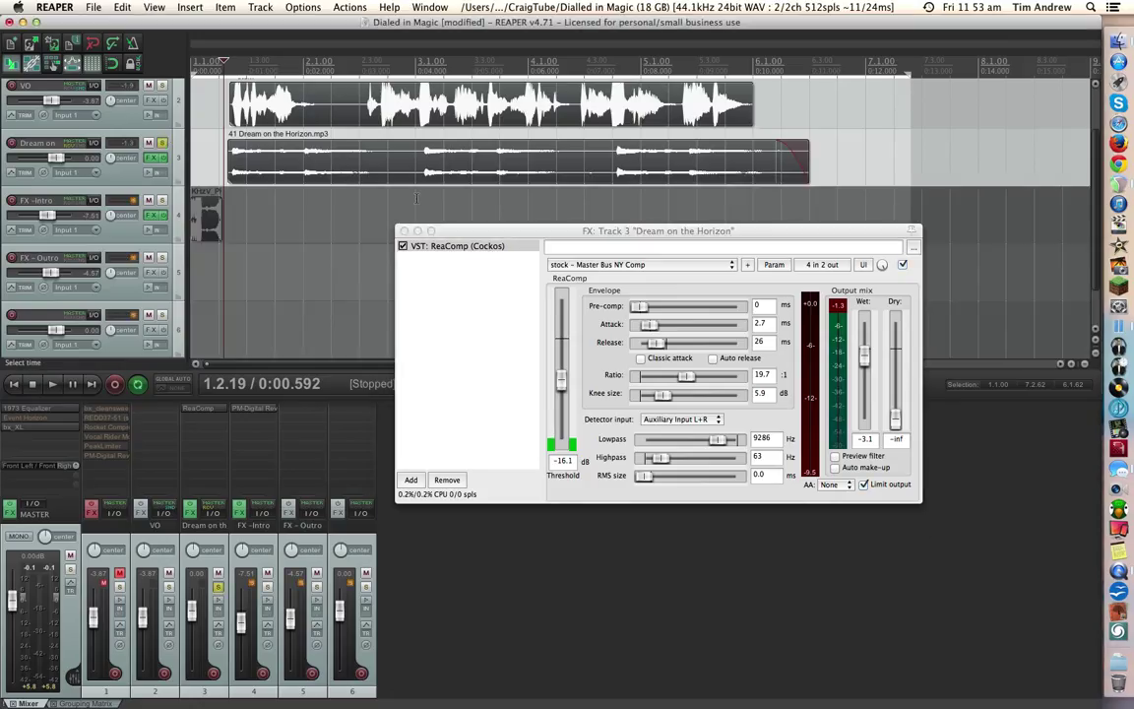
left_click(224, 62)
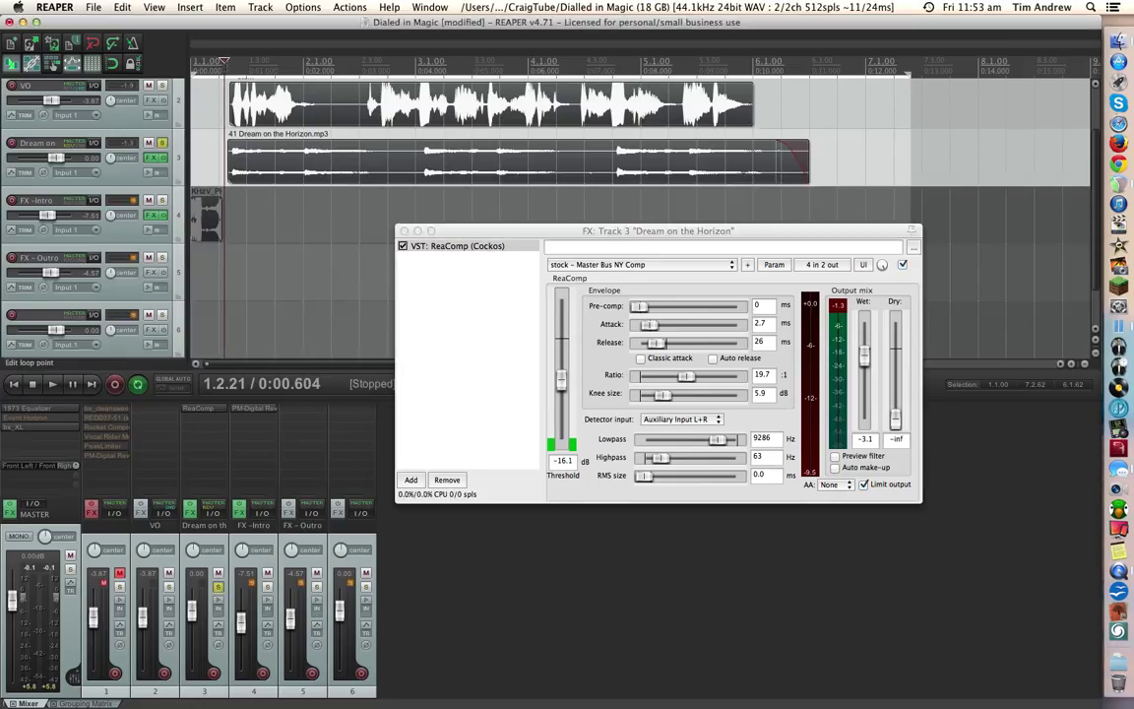
left_click(631, 231)
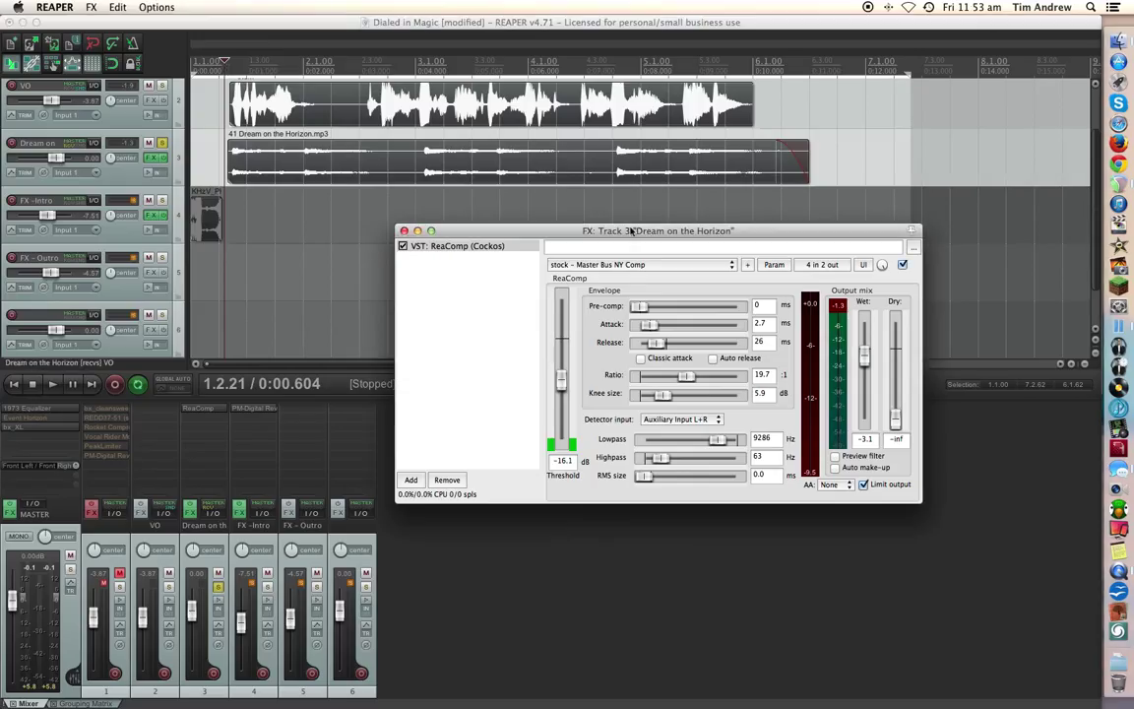
key("space")
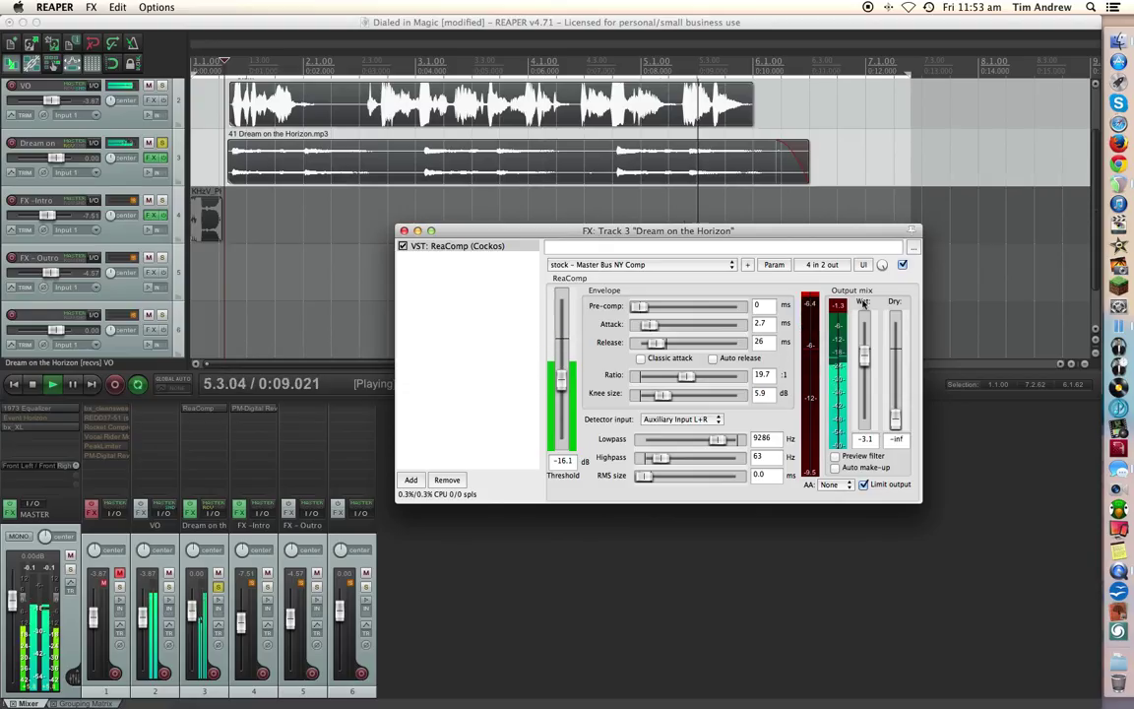
key("space")
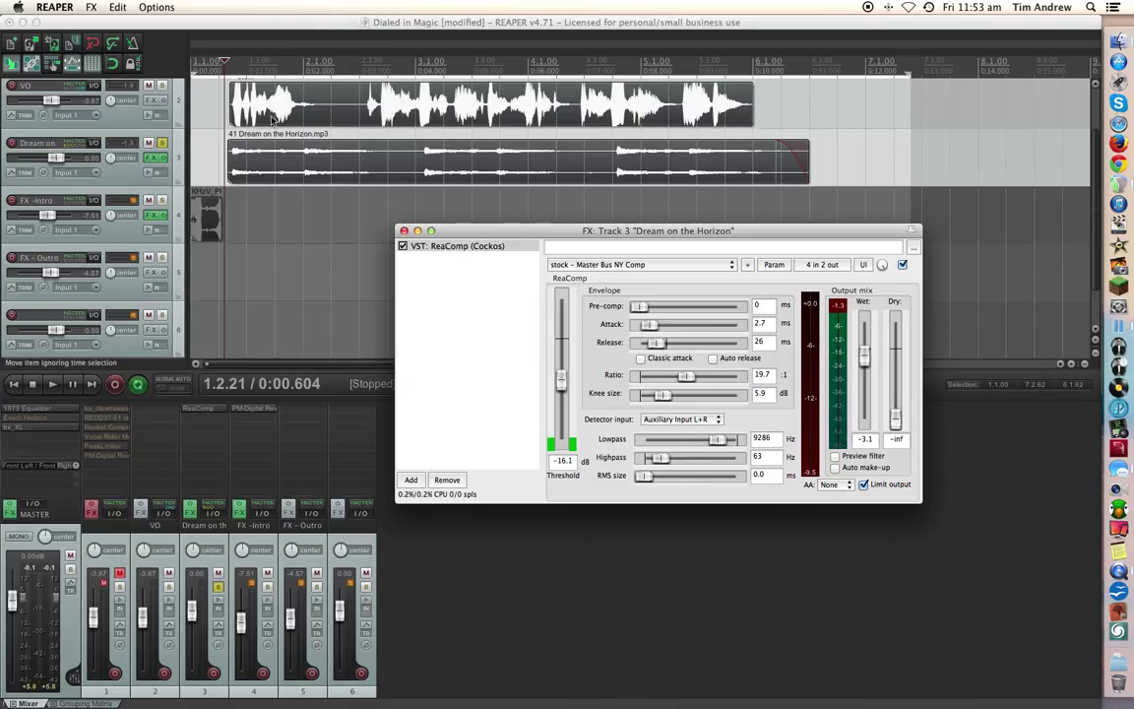
Step: A/B the music bed during playback by toggling ReaComp's bypass, ending with it enabled
left_click(902, 264)
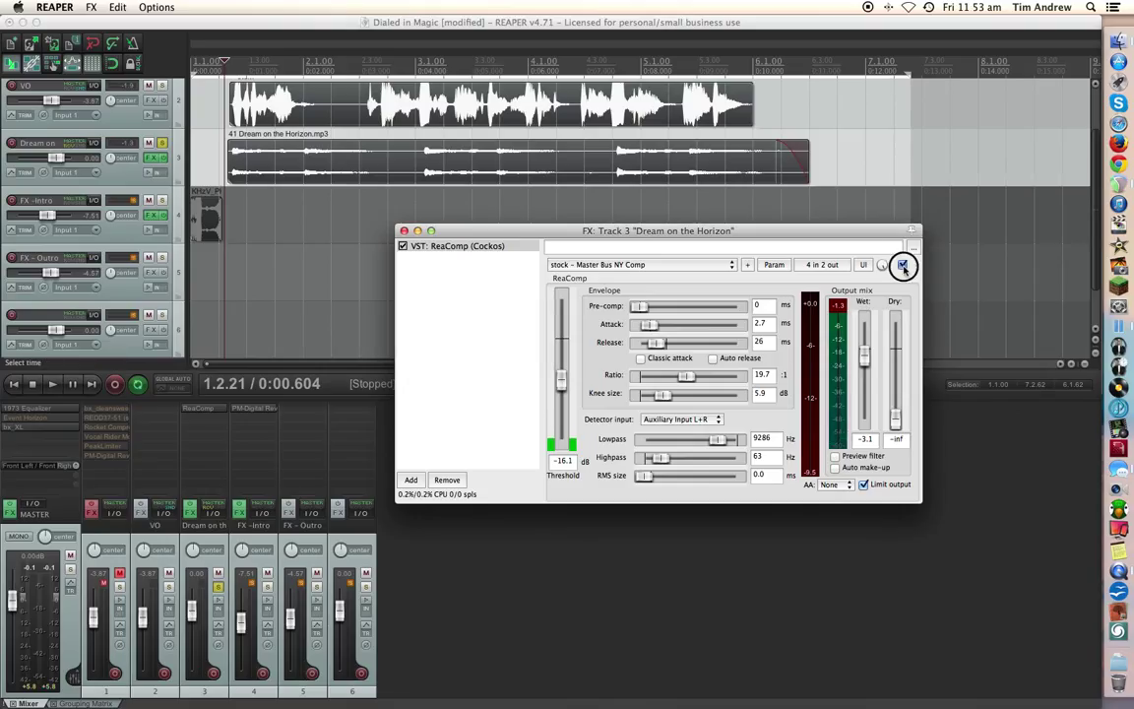
key("space")
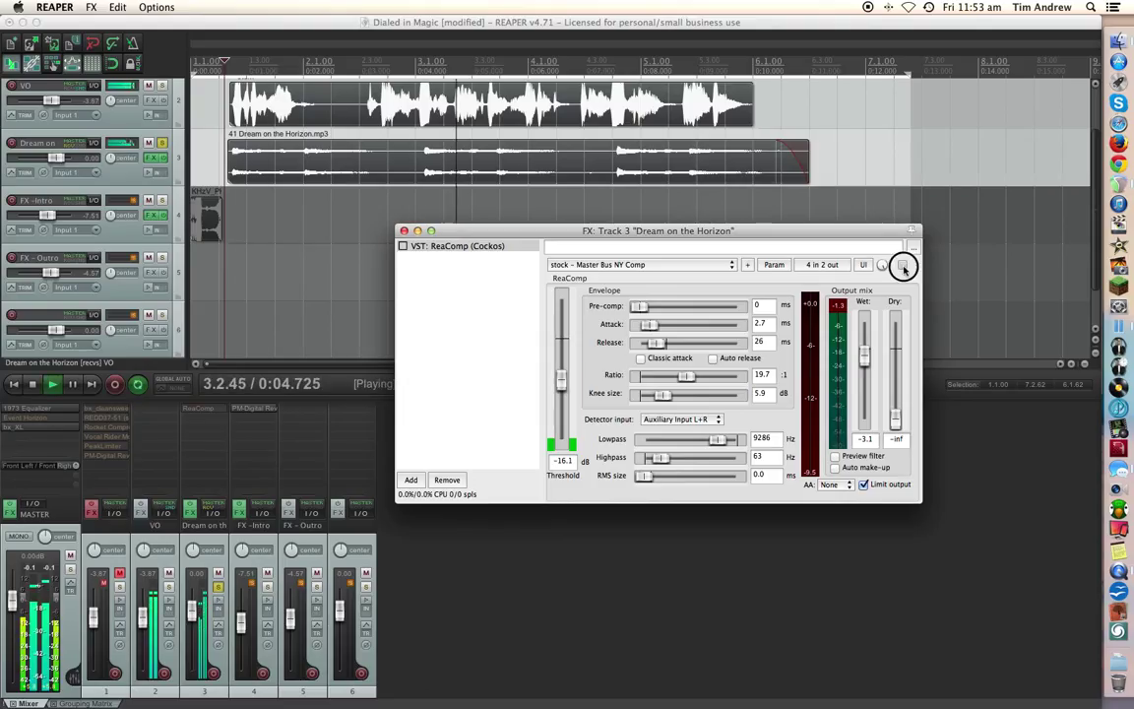
left_click(902, 266)
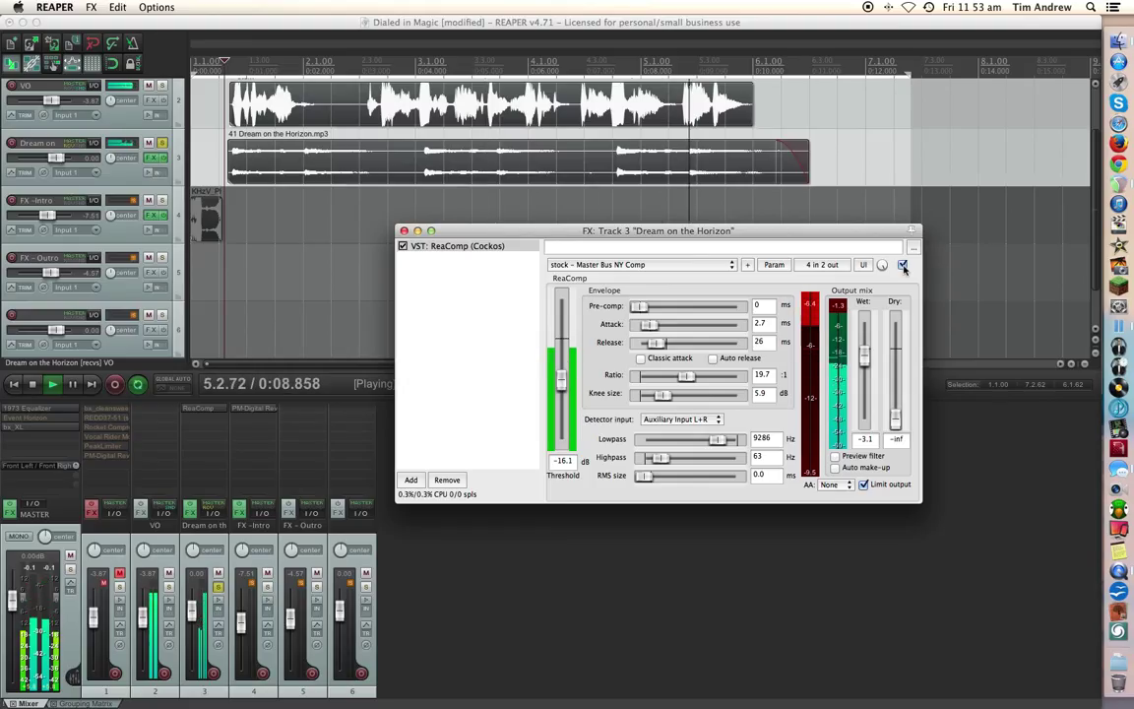
left_click(902, 266)
key("space")
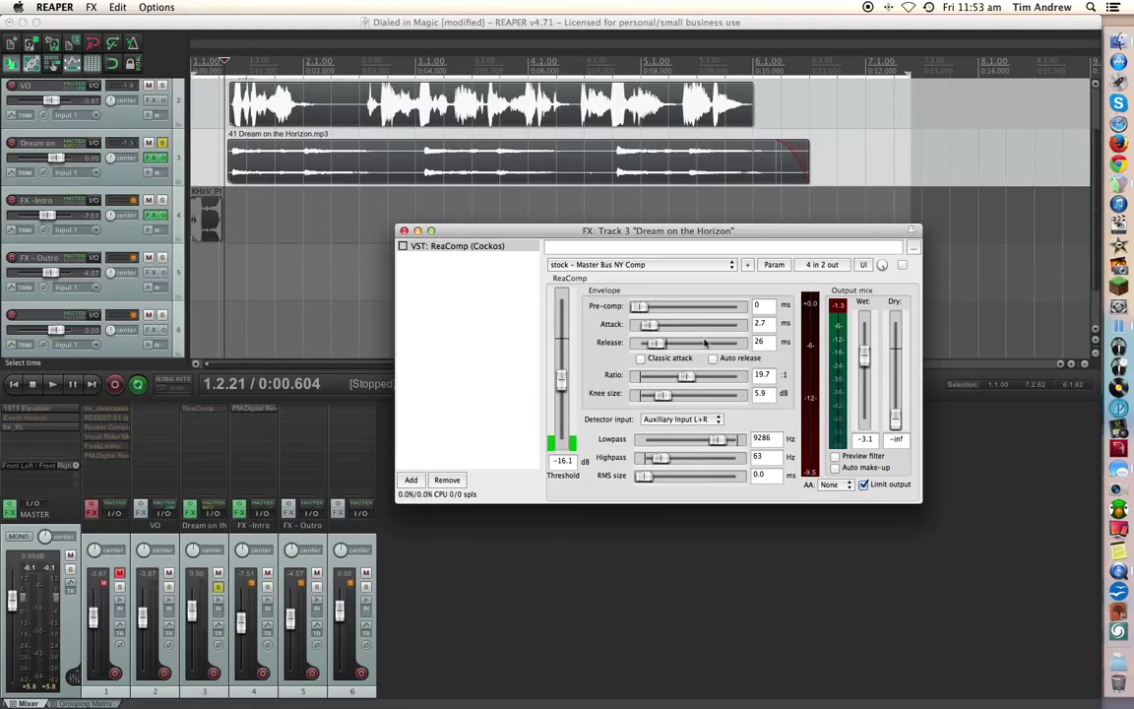
left_click(902, 266)
Step: Raise ReaComp's threshold to -11.1 dB while listening to the ducked music
key("space")
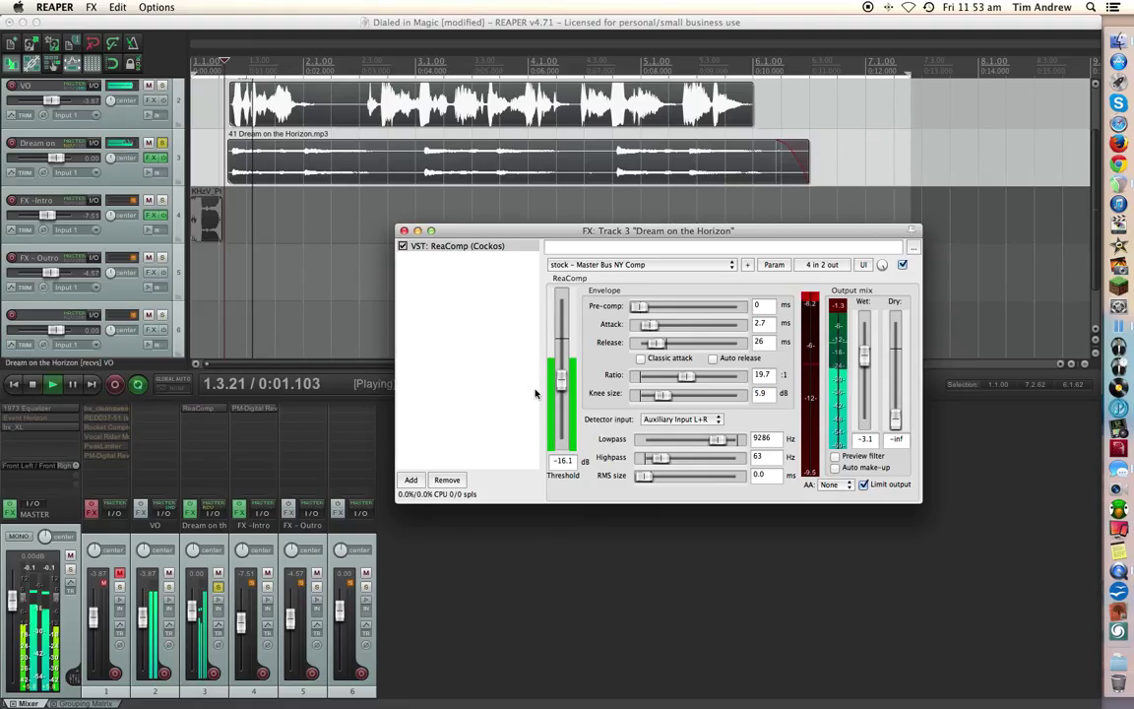
mouse_move(561, 380)
left_mouse_down()
mouse_move(561, 360)
mouse_move(561, 371)
left_mouse_up()
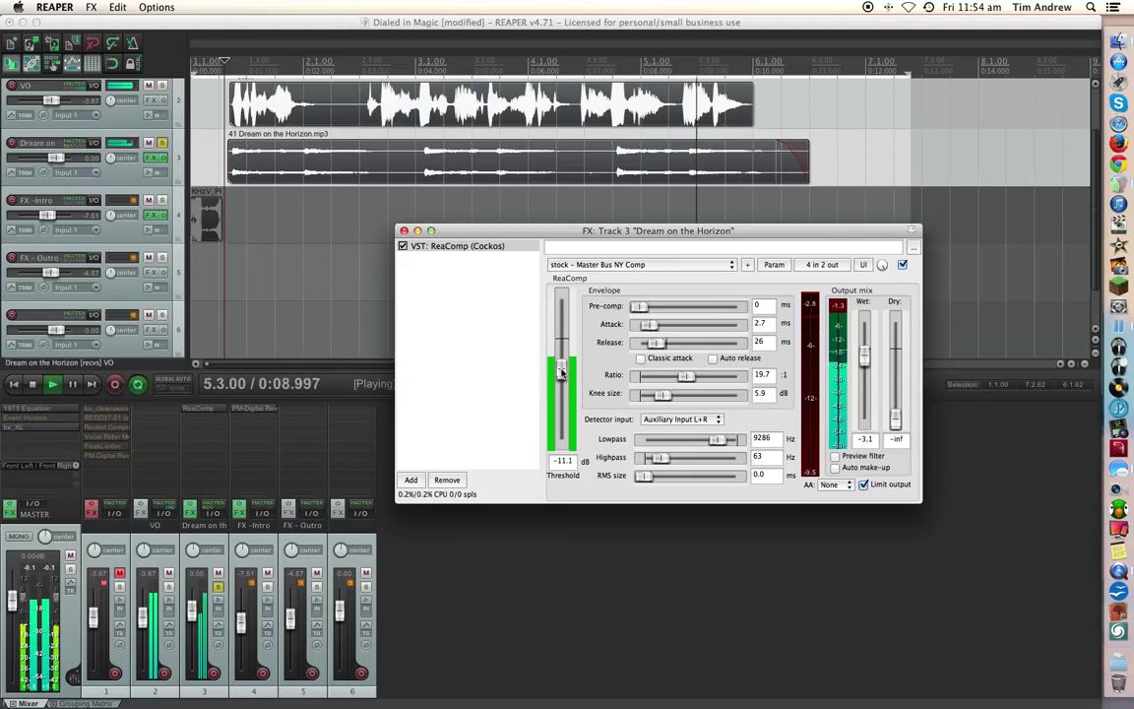
key("space")
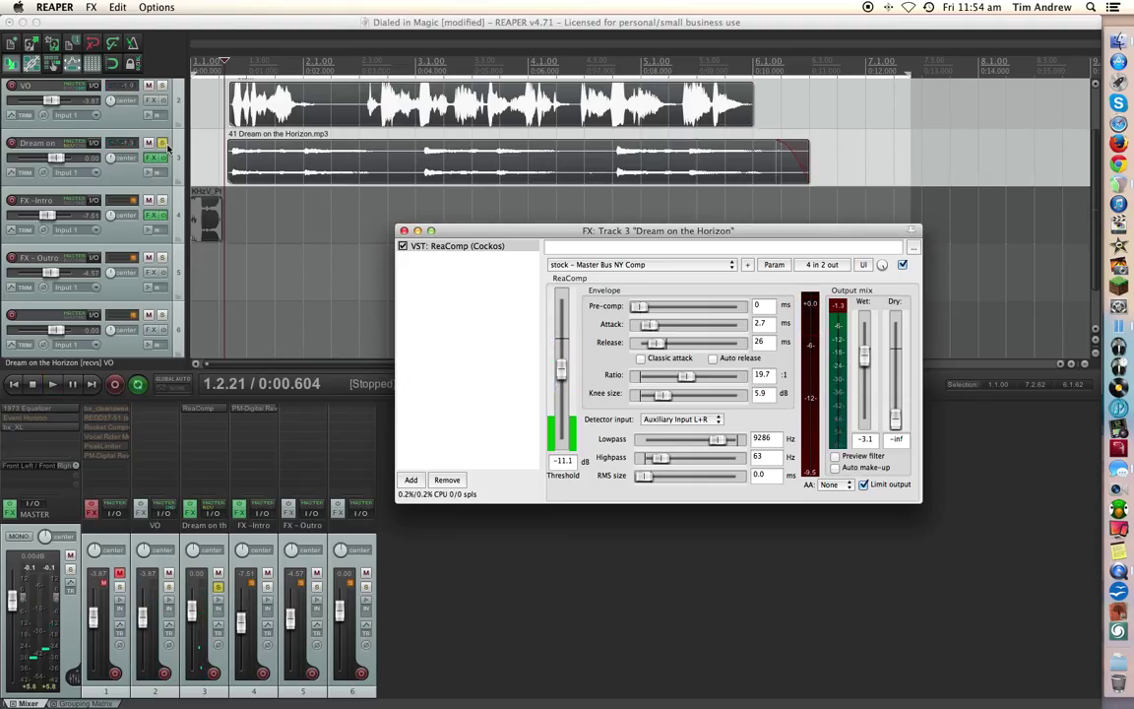
Step: Raise the Dream on the Horizon fader to +0.72 dB during playback and toggle master mono
left_click(172, 156)
key("space")
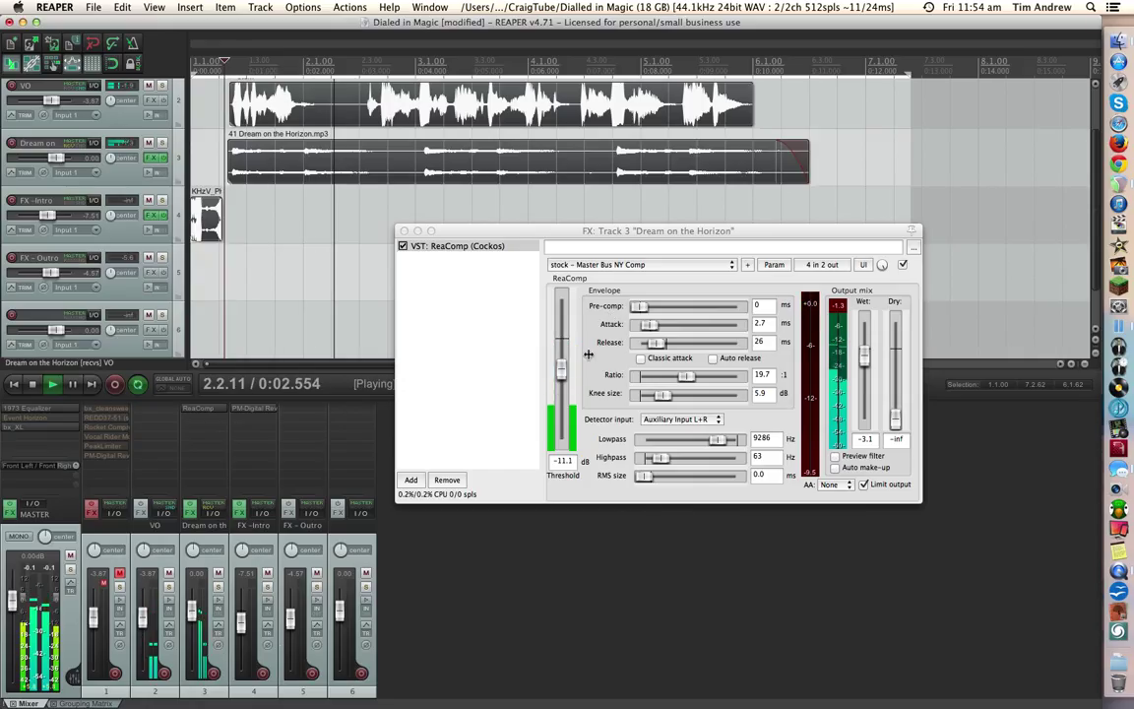
left_click_drag(197, 615, 194, 611)
left_click(18, 537)
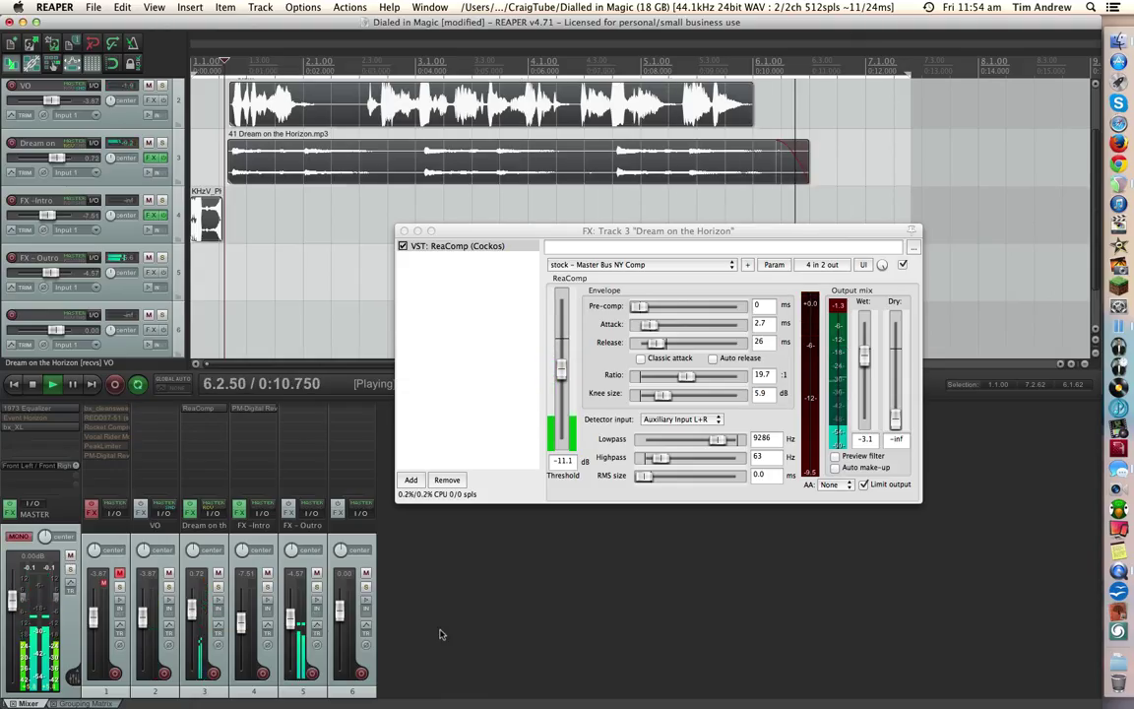
key("space")
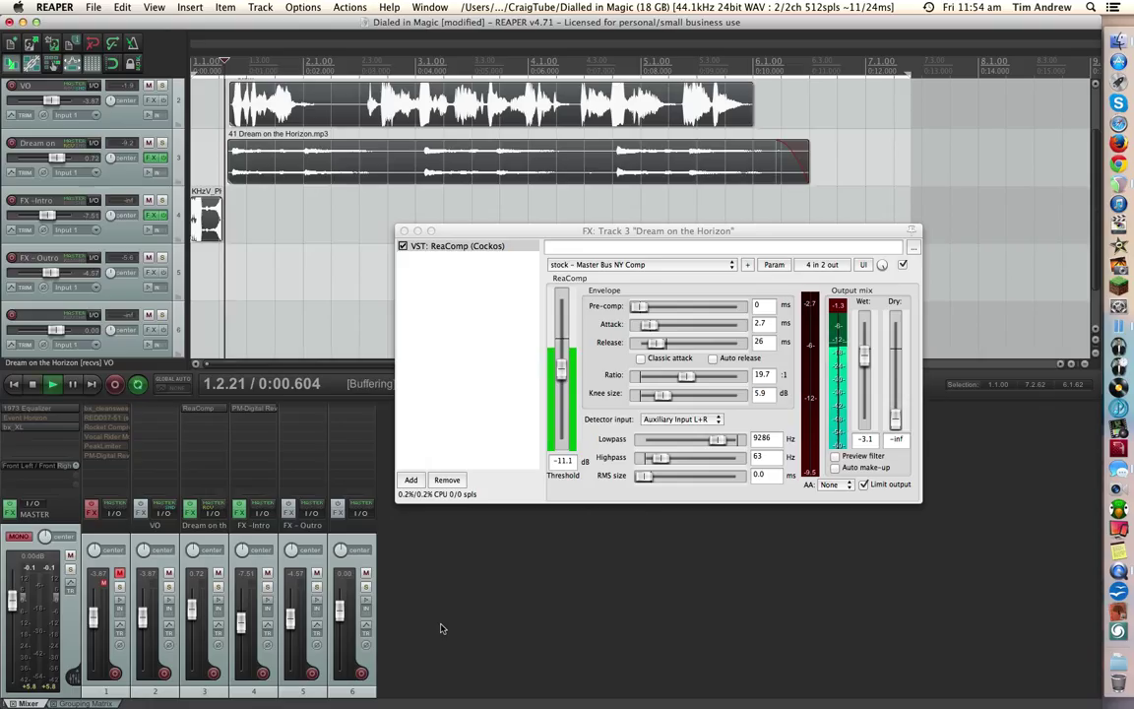
Step: Play the section again to check the ducking, then return the cursor to the project start
key("space")
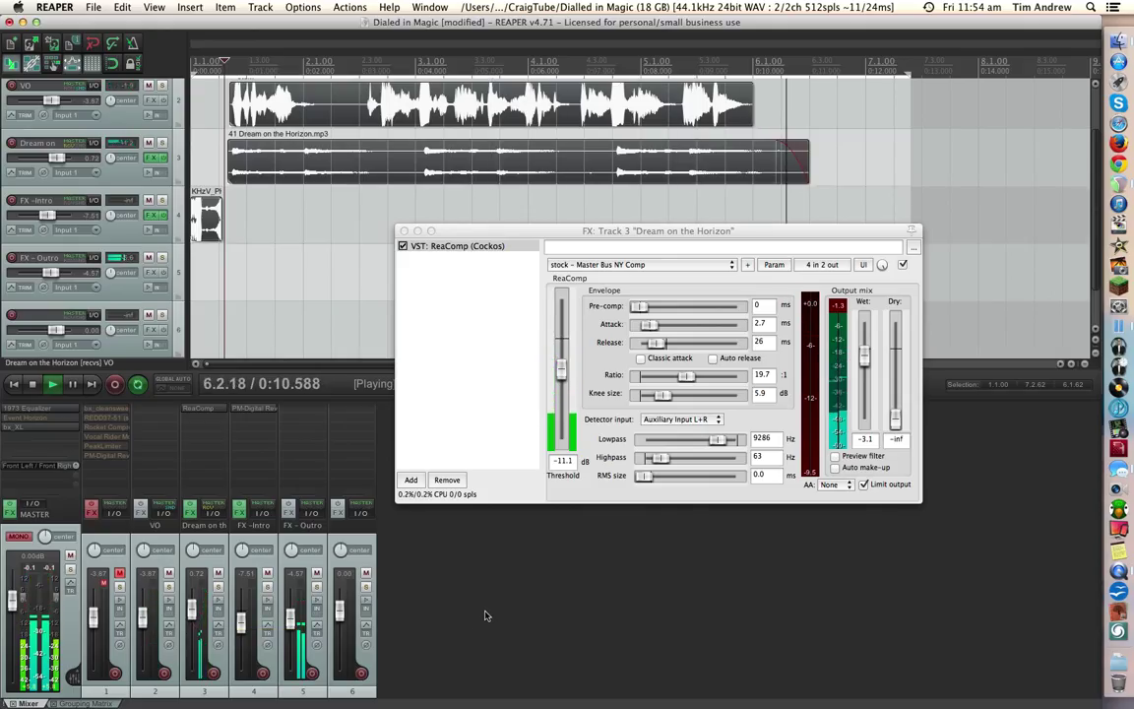
key("space")
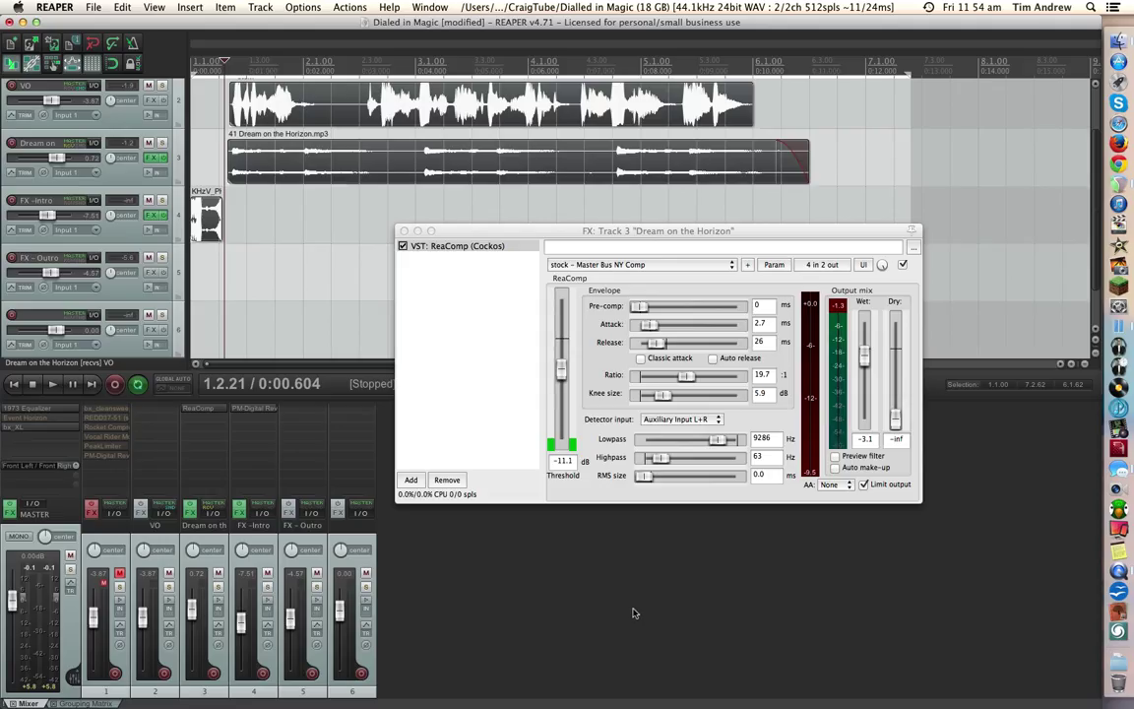
key("Home")
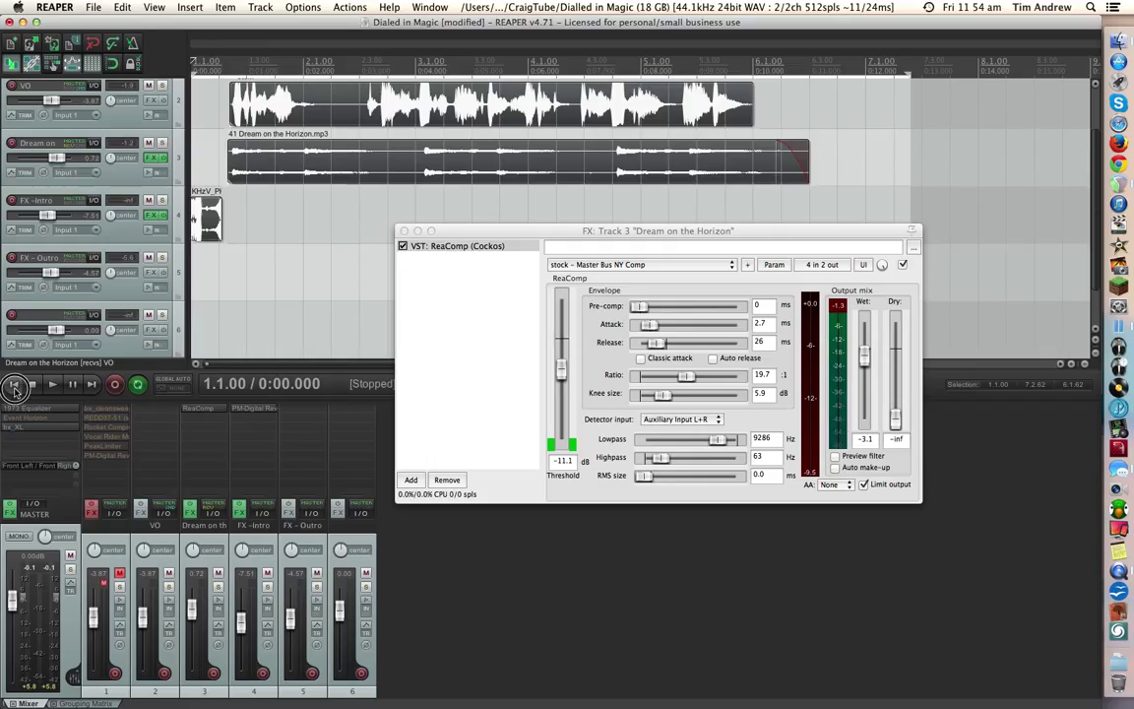
Step: Close the ReaComp window, play the mix from the start, and switch looped playback off
left_click(402, 230)
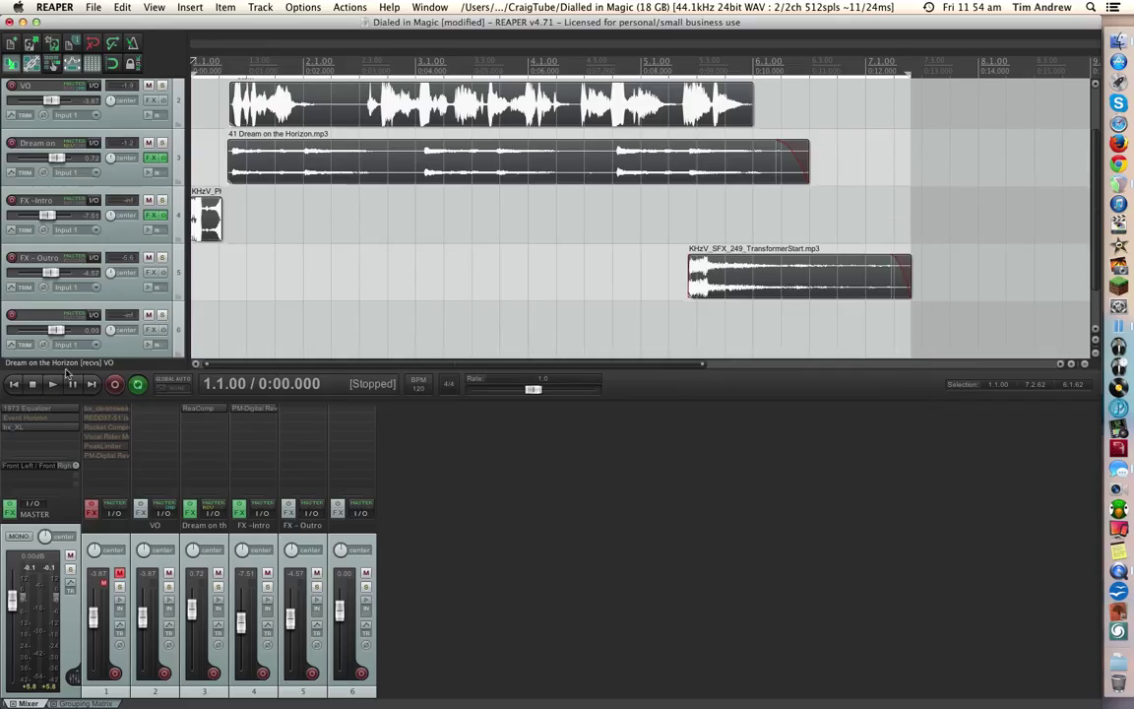
key("space")
key("r")
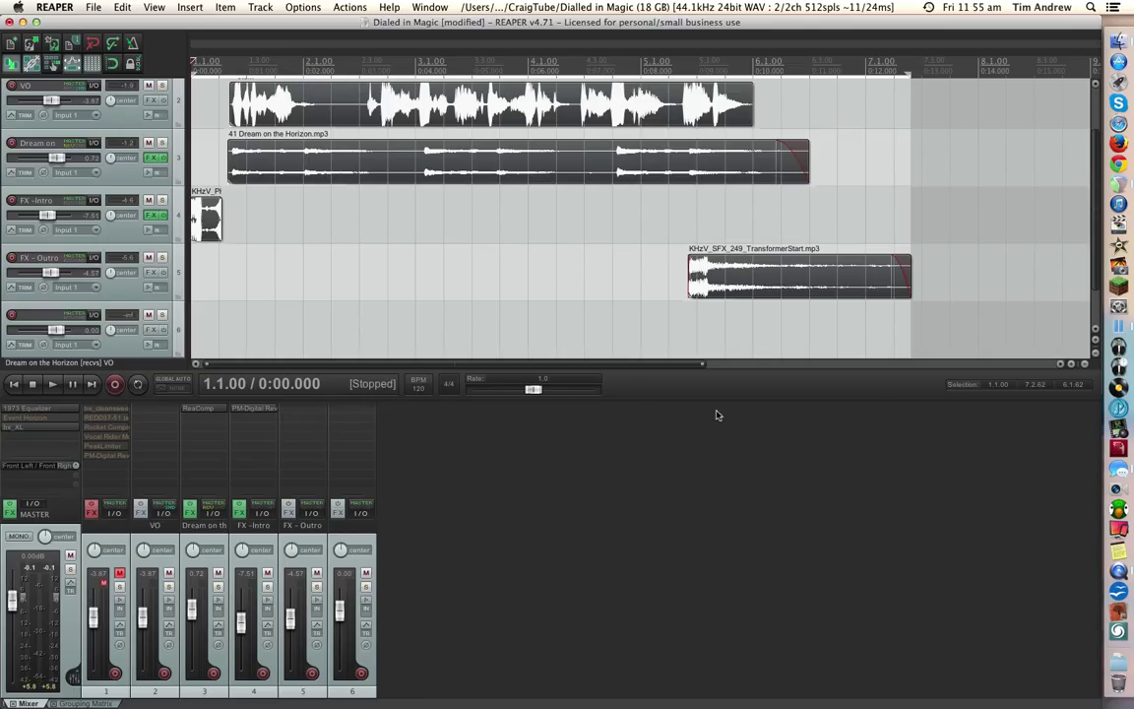